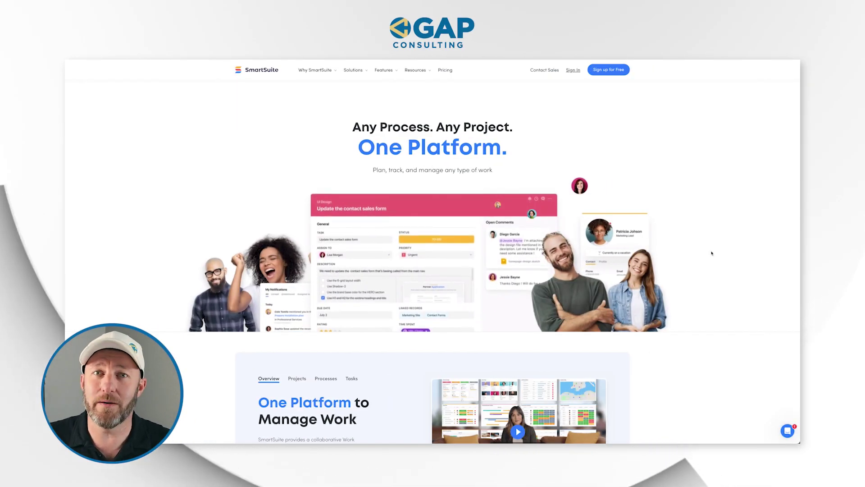
Start the free SmartSuite sign-up from the homepage's 'Sign up for Free' button
left_click(616, 71)
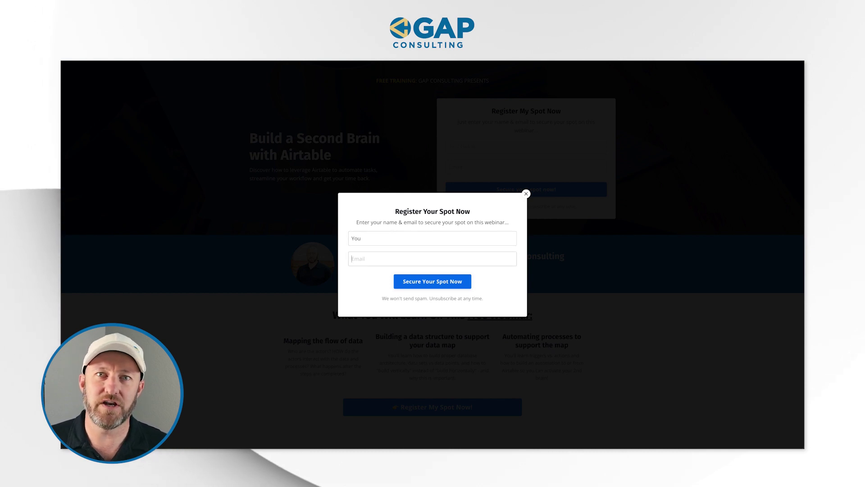
type("yourname@")
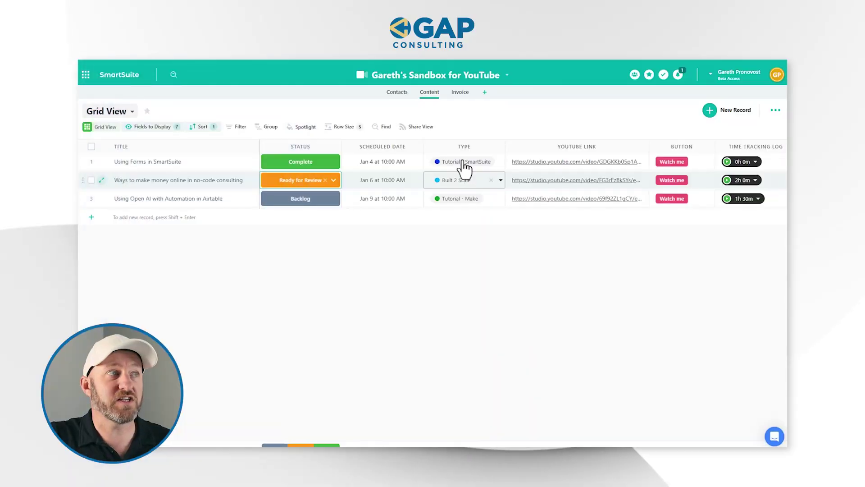
Open the solution's menu to reach its Automations
left_click(460, 76)
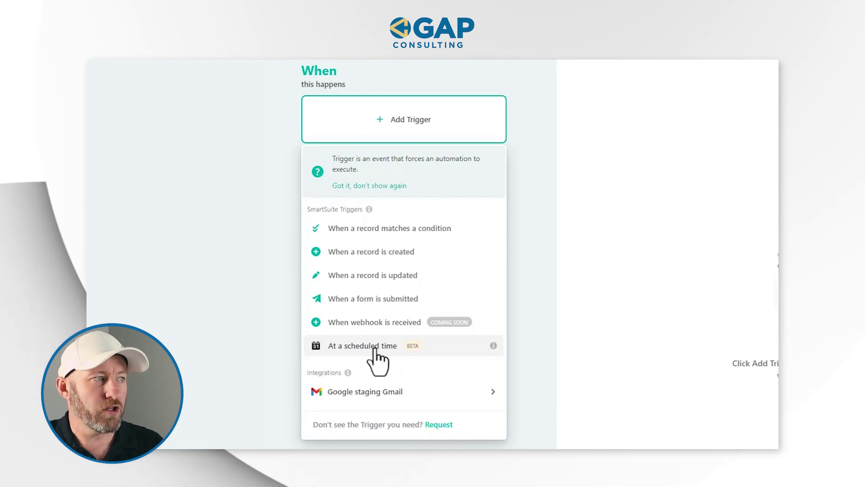
Pick 'When a record is updated' from the Triggers list
mouse_move(399, 399)
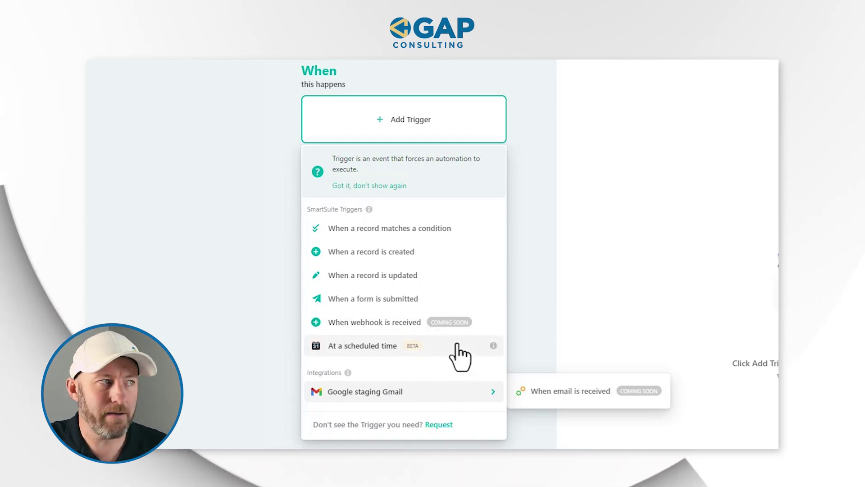
left_click(438, 278)
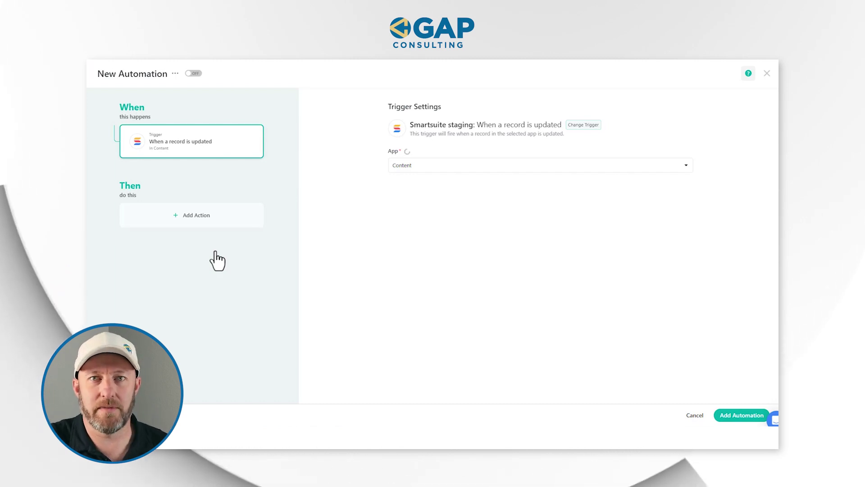
Choose Content in the trigger's App dropdown
left_click(446, 166)
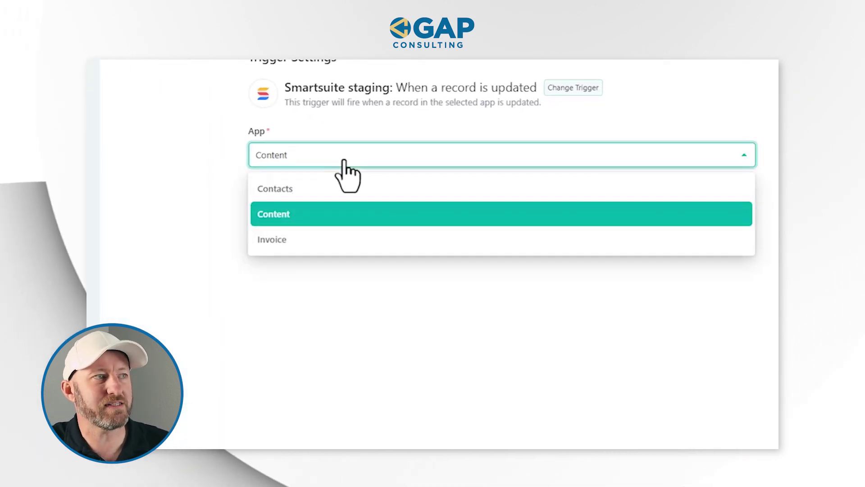
left_click(332, 218)
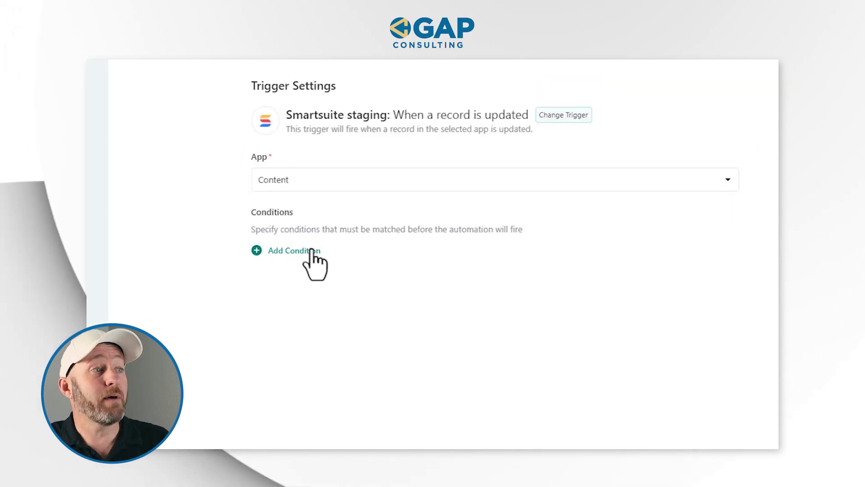
Add a condition Status Equal to 'Ready for Review', then start adding an action
left_click(310, 229)
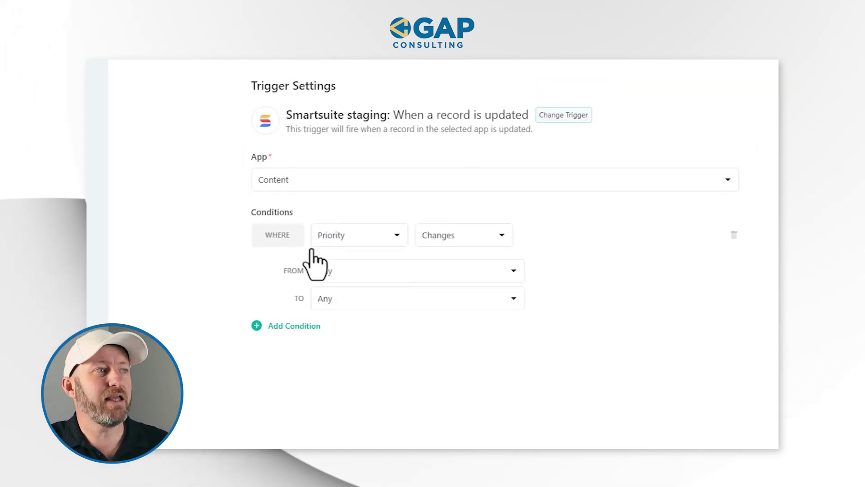
left_click(352, 240)
type("sta")
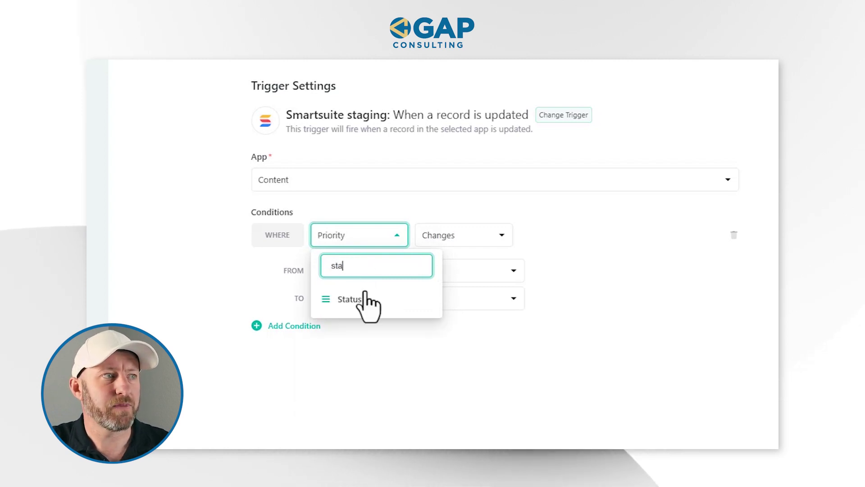
left_click(363, 299)
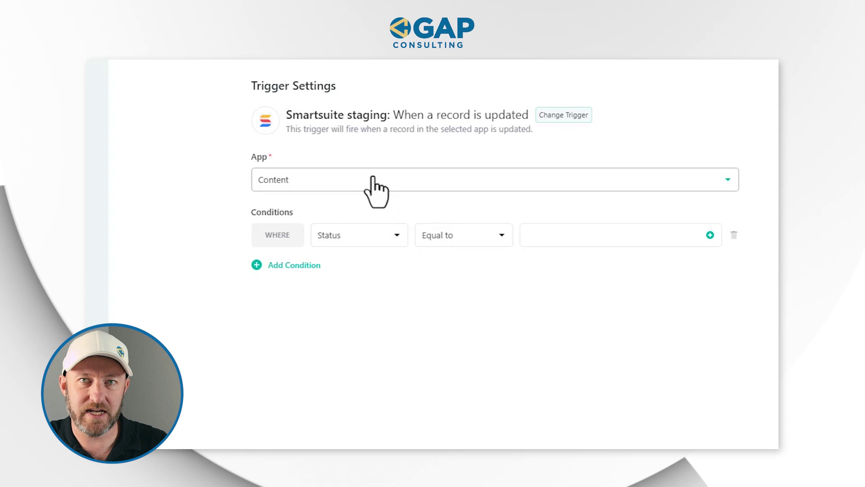
left_click(474, 243)
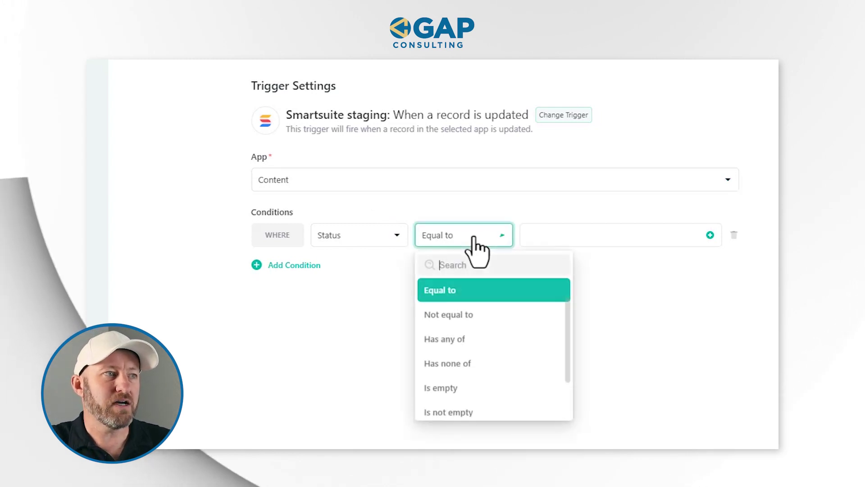
left_click(487, 292)
left_click(710, 235)
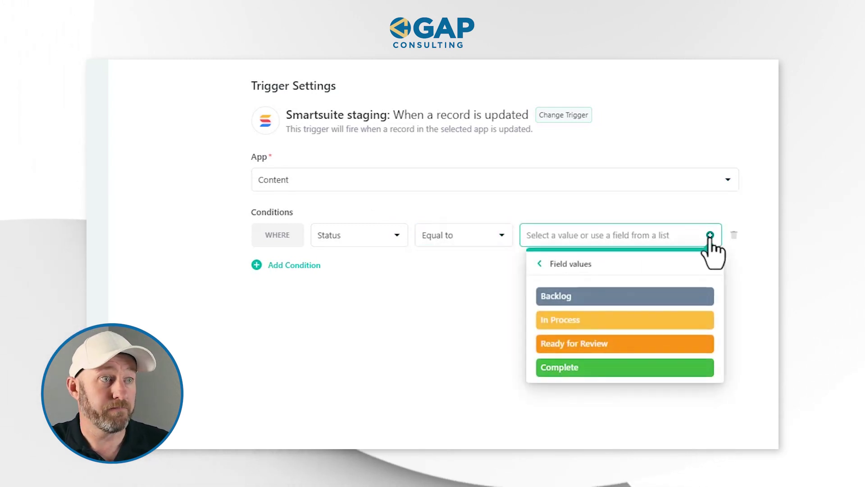
left_click(649, 346)
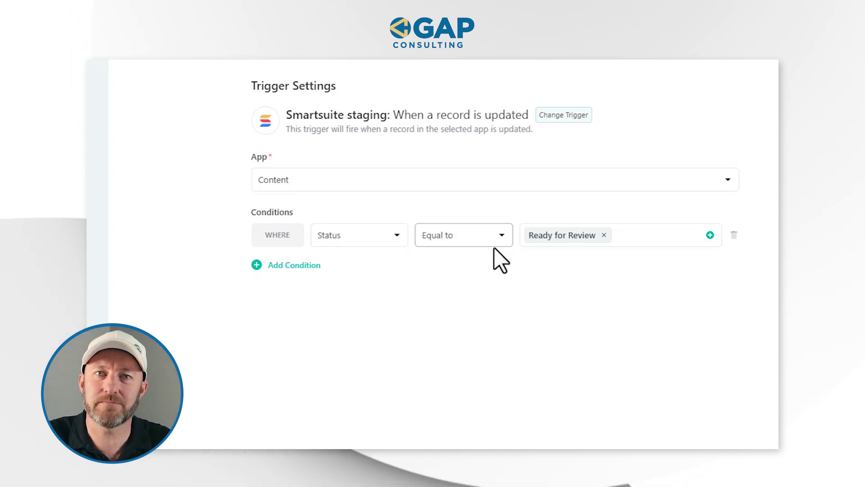
left_click(209, 221)
mouse_move(209, 217)
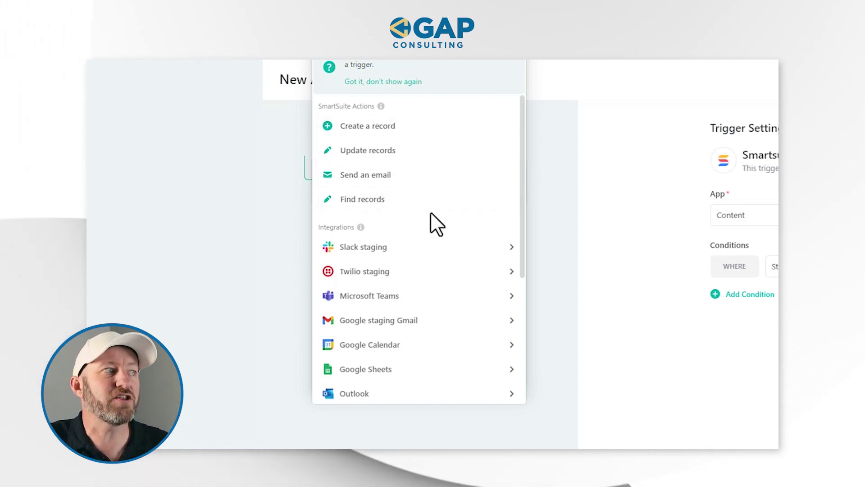
Add the Google staging Gmail 'Send an email' action from the actions list
left_click_drag(523, 212, 523, 274)
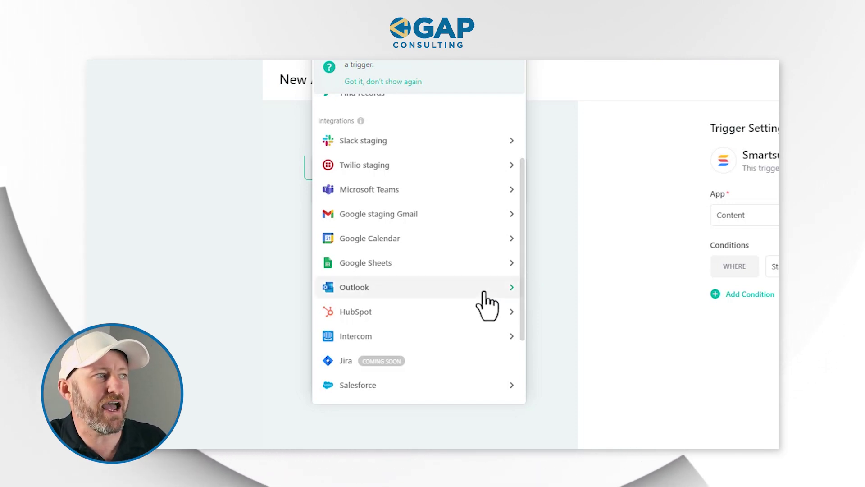
mouse_move(485, 287)
mouse_move(485, 314)
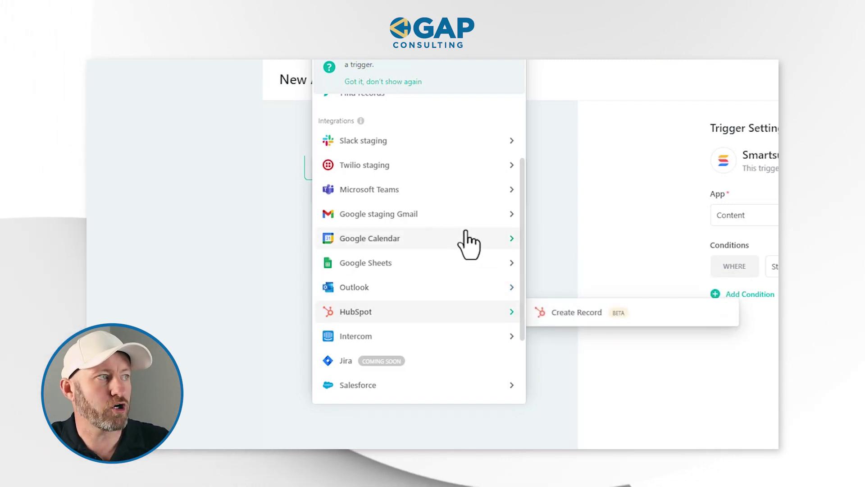
mouse_move(465, 238)
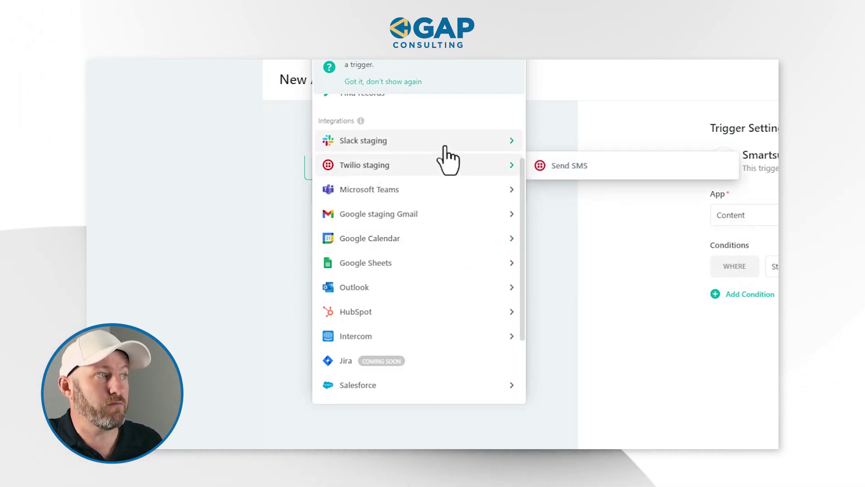
mouse_move(433, 216)
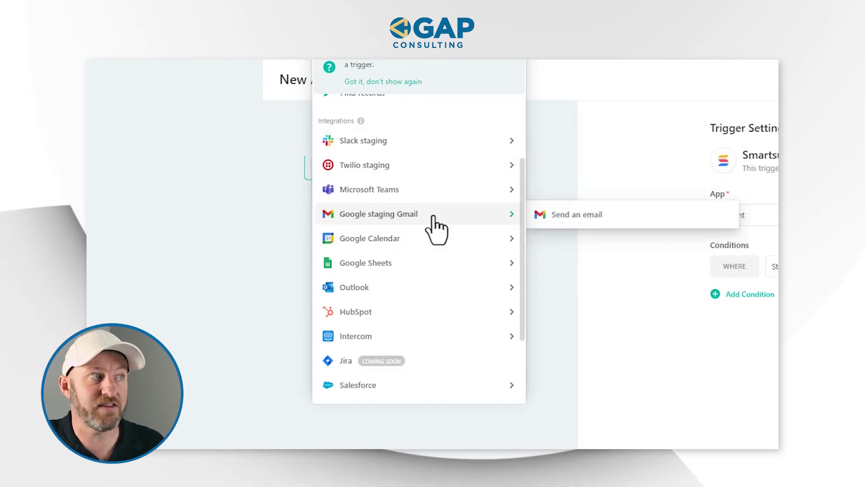
left_click(587, 216)
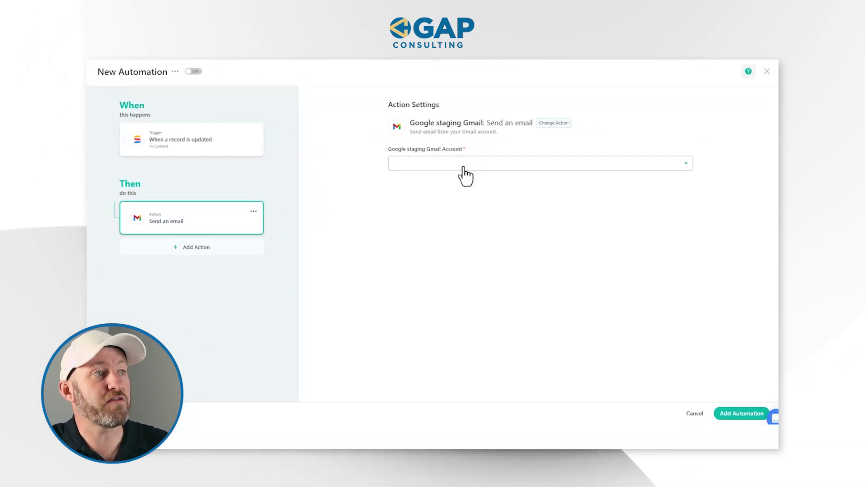
Choose 'Add new Google staging Gmail credential' in the Account dropdown
left_click(465, 172)
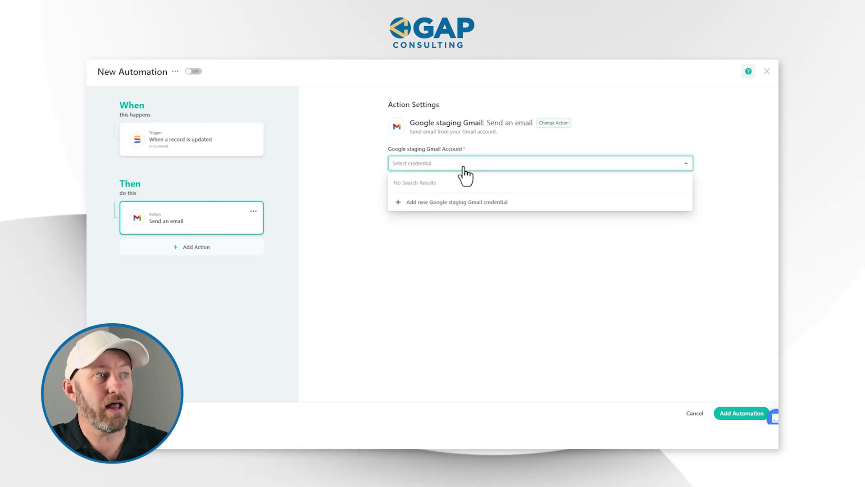
left_click(461, 202)
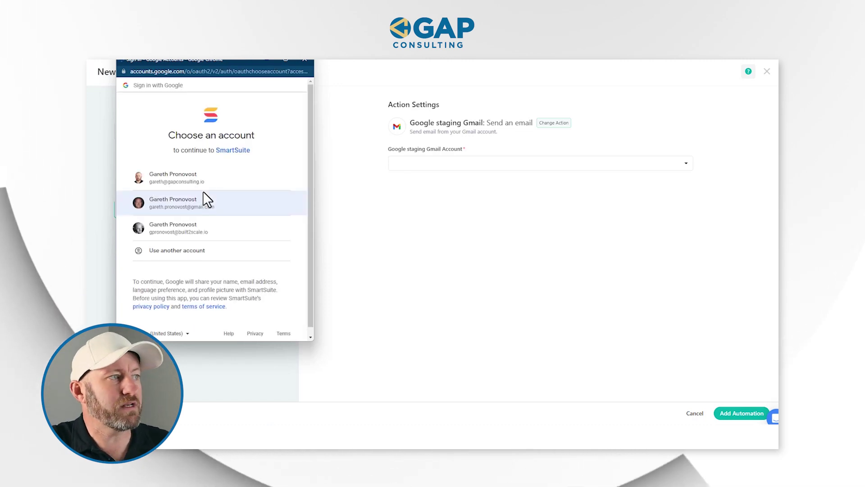
Select the work Google account and grant SmartSuite access
left_click(240, 181)
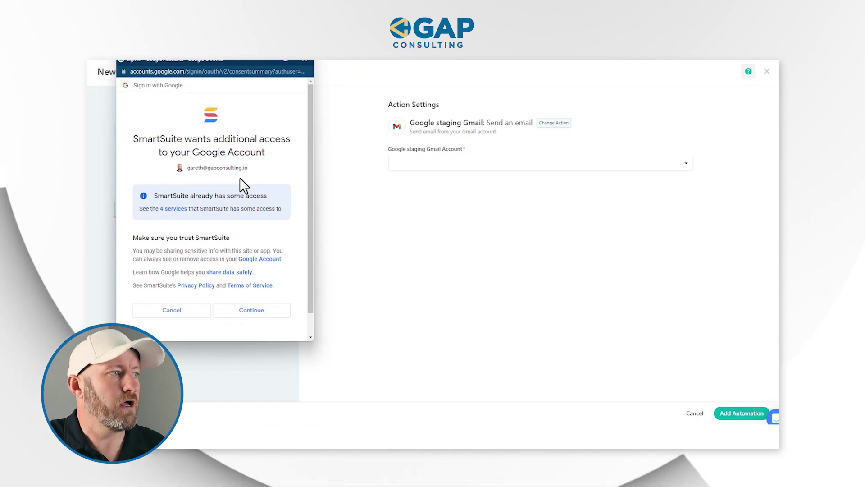
left_click(249, 310)
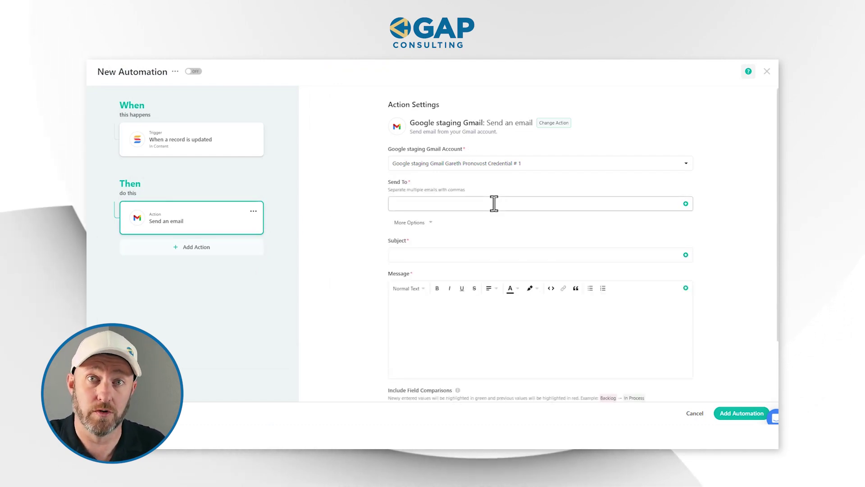
Enter your own e-mail address as the Send To recipient
left_click(494, 204)
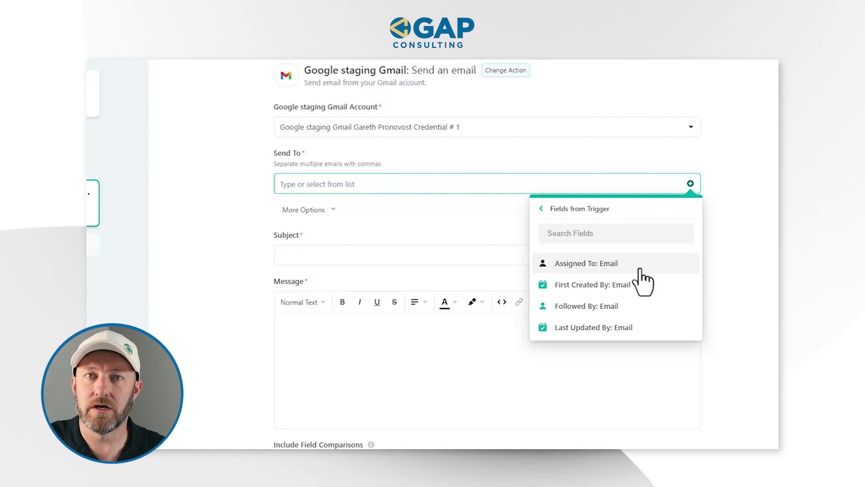
left_click(591, 185)
type(";em")
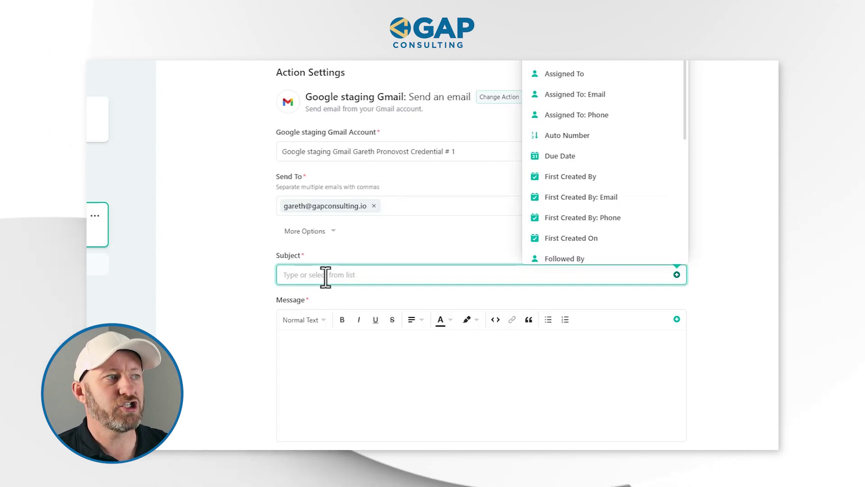
Enter subject 'Check out this new record' and a greeting plus 'Check out this record in SmartSuite'
type("Check out the new record")
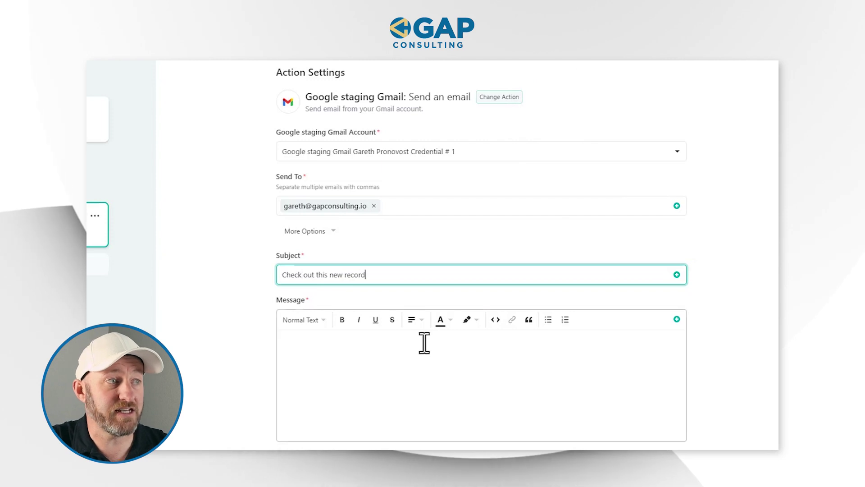
left_click(423, 342)
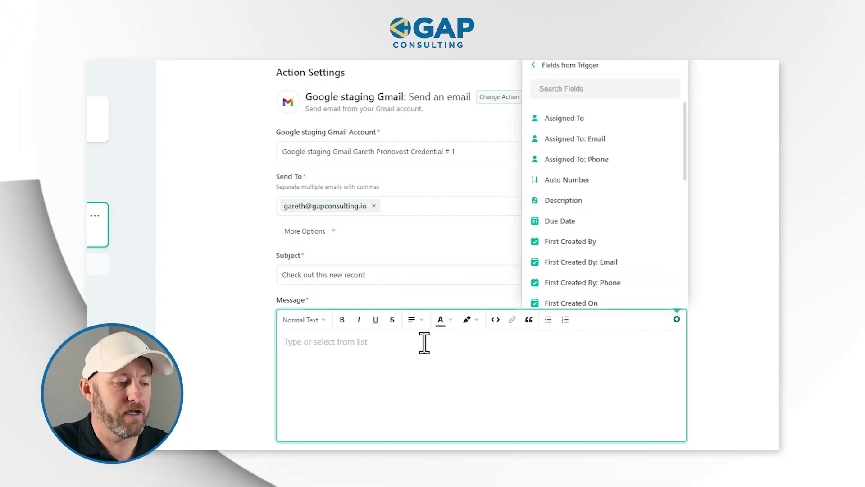
type("Hey Gareth,")
key("Return")
type("Check out ")
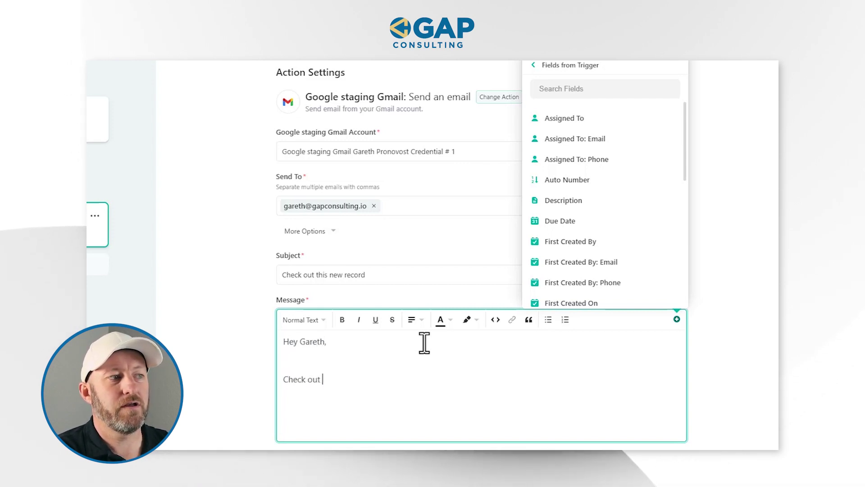
type("this record in SmartSuite")
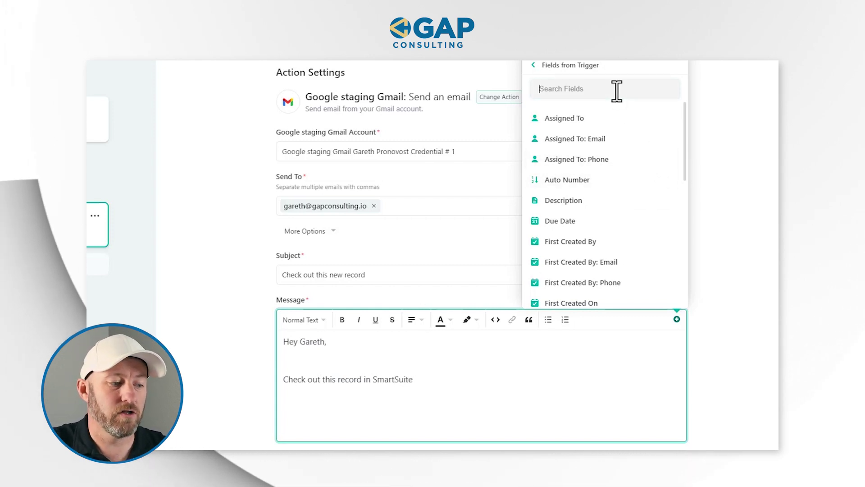
type("tit")
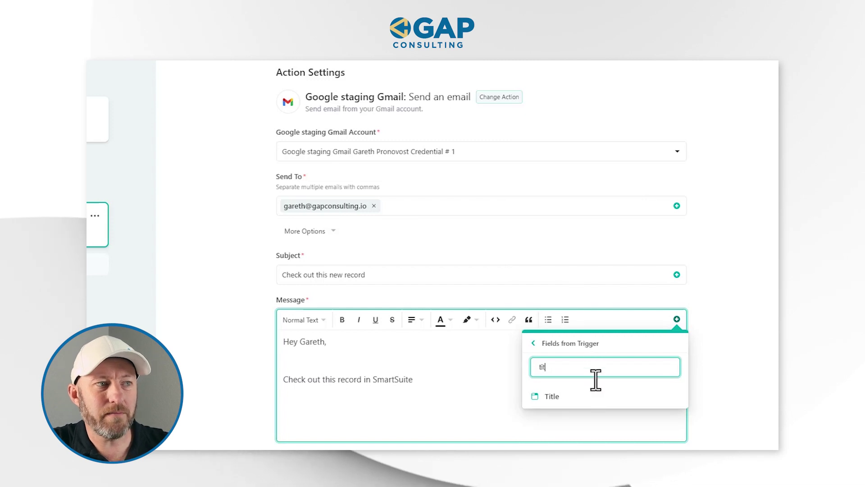
Insert the record's Title field into the message
left_click(580, 401)
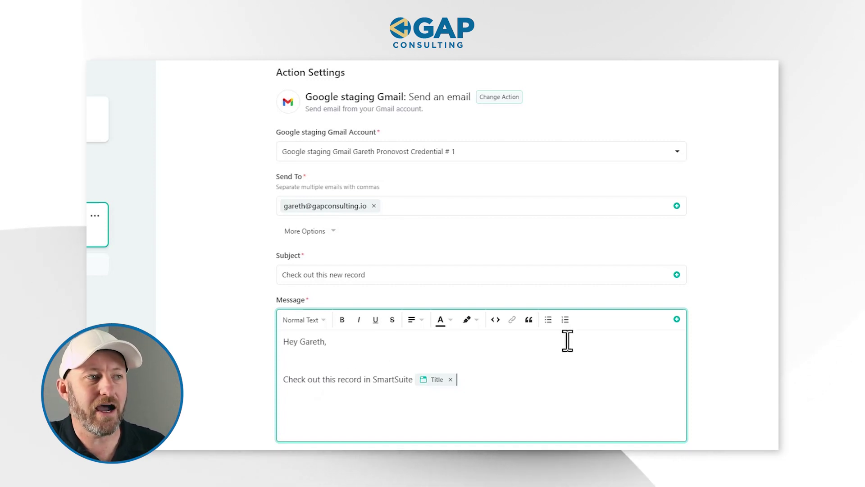
scroll(661, 353, "down", 2)
scroll(660, 353, "down", 1)
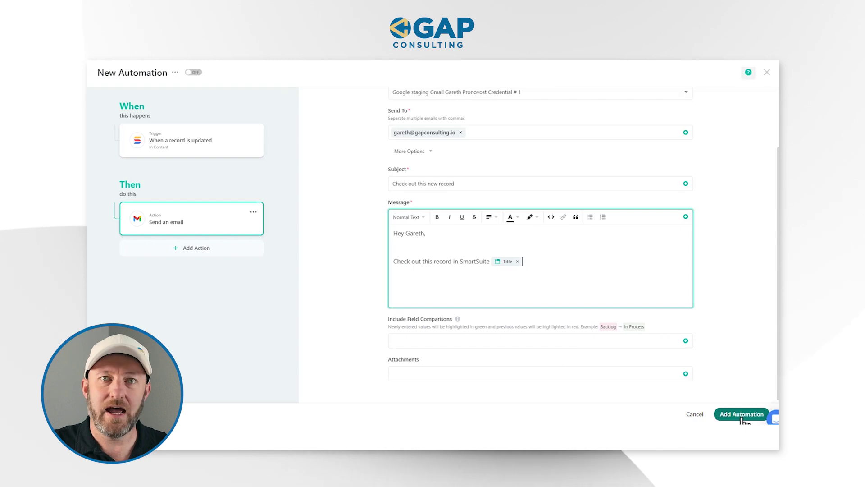
Save the Ready for Review → Gmail automation and switch it on, leaving its extra options unchanged
left_click(742, 415)
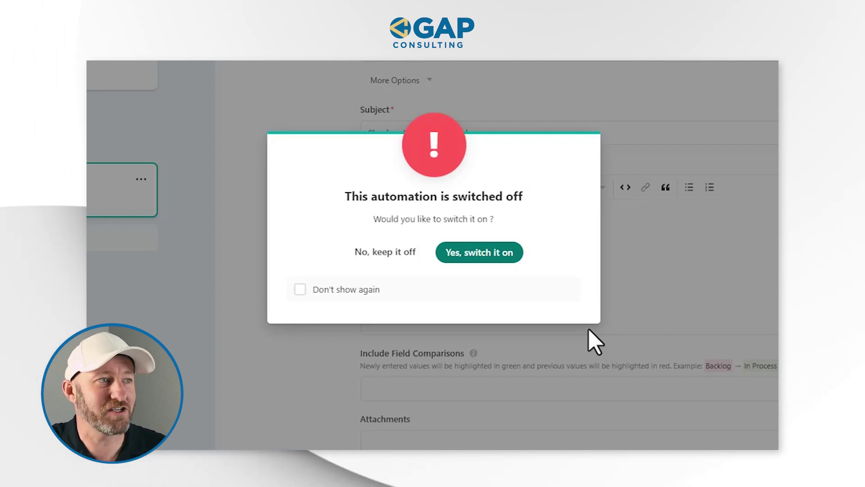
left_click(472, 255)
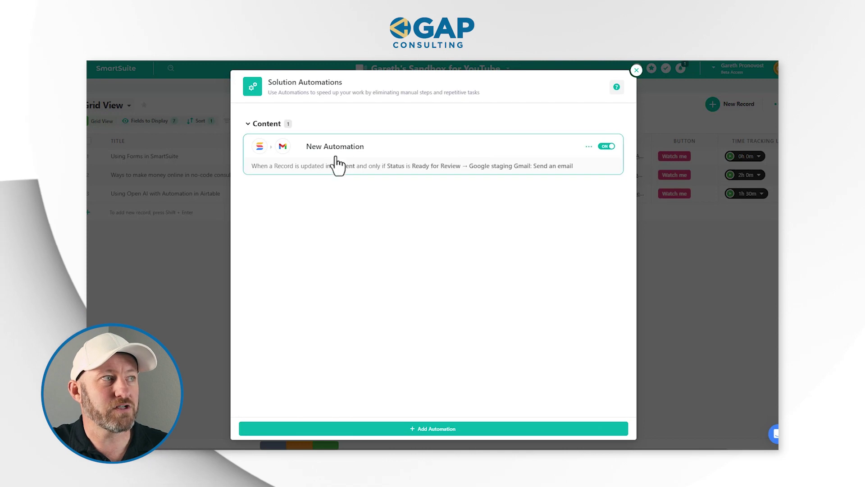
left_click(589, 147)
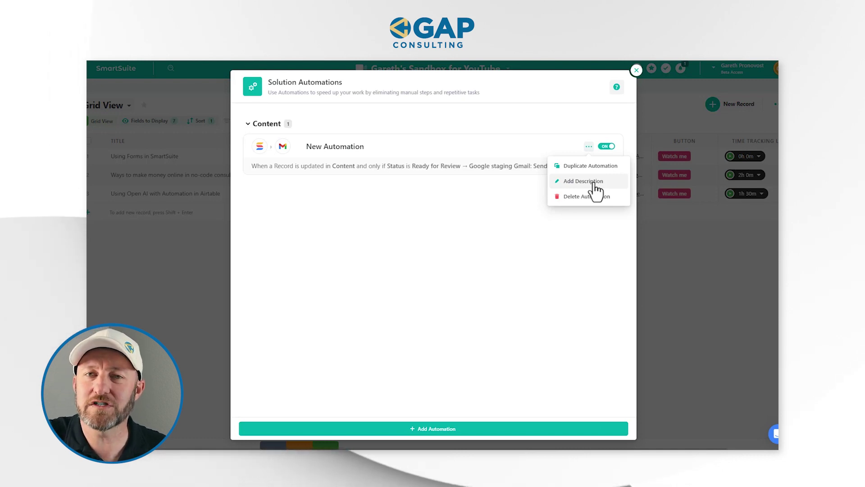
left_click(739, 252)
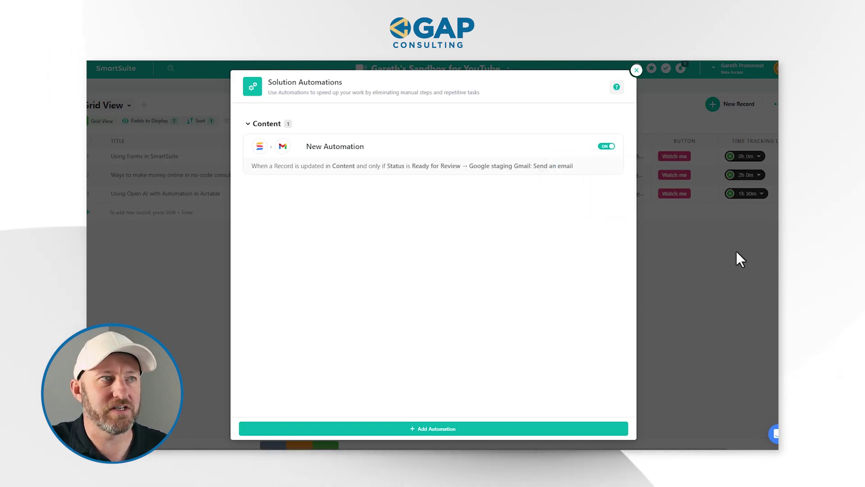
Back in the Content grid, change the third record's Status from Backlog to Ready for Review
left_click(636, 71)
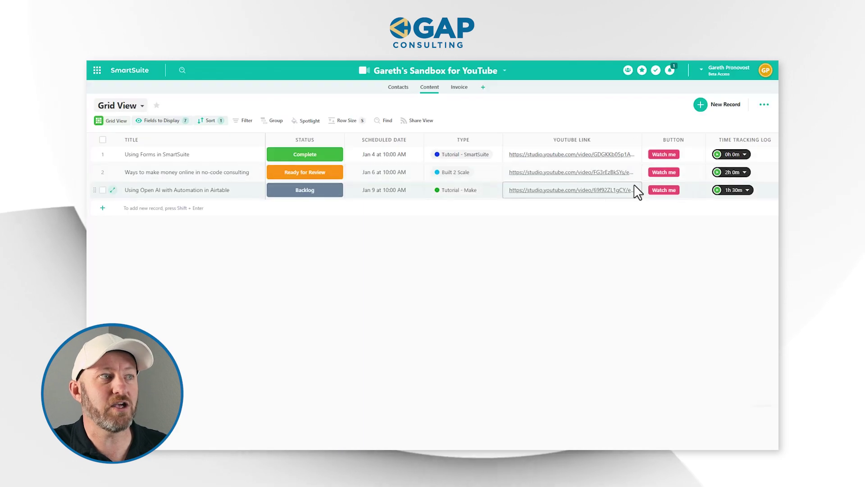
left_click(338, 190)
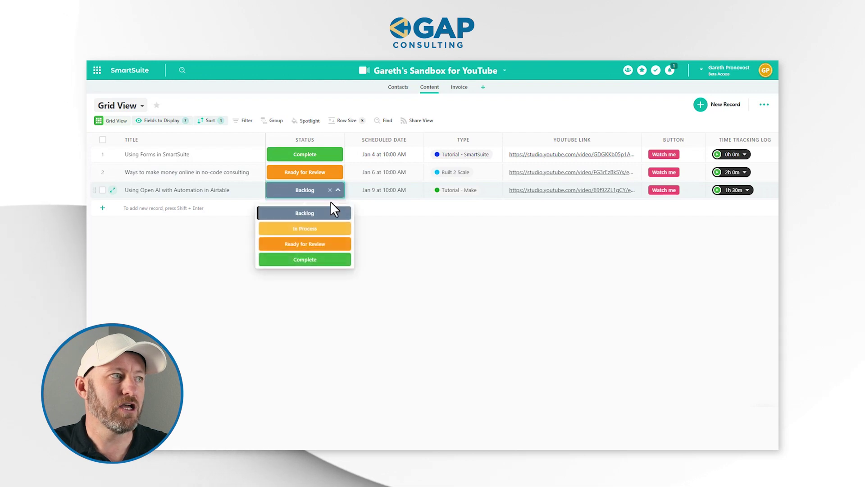
left_click(320, 243)
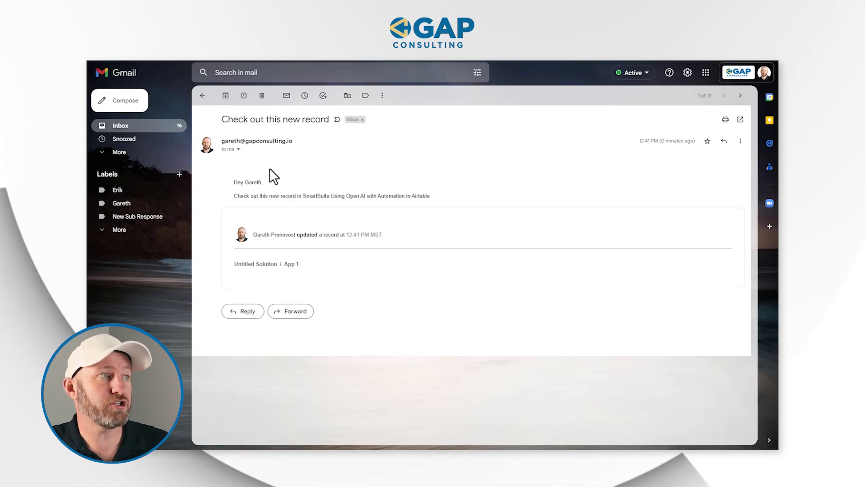
left_click_drag(242, 120, 332, 121)
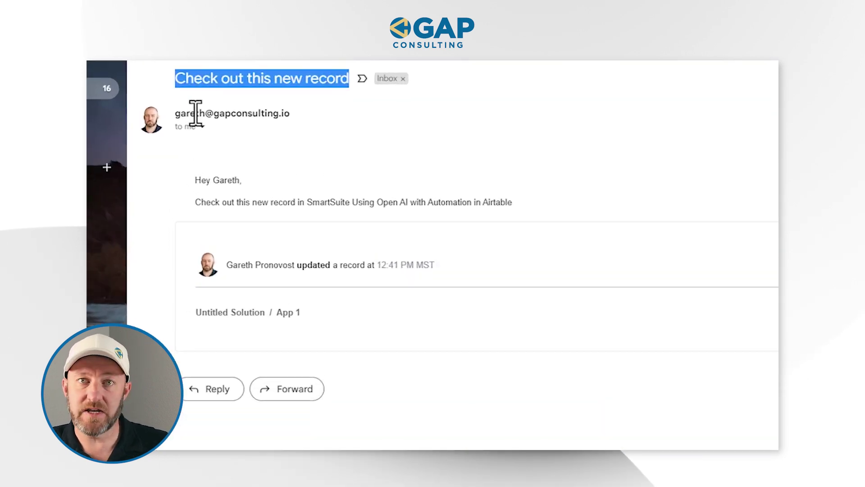
mouse_move(195, 125)
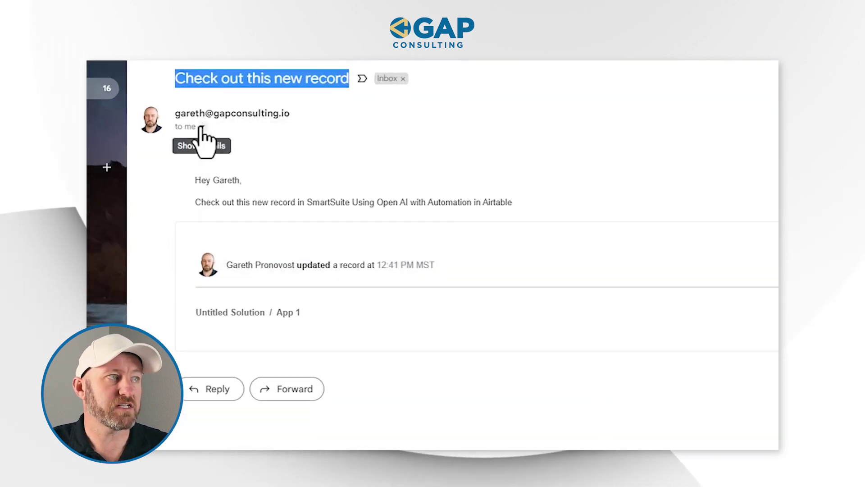
left_click(202, 128)
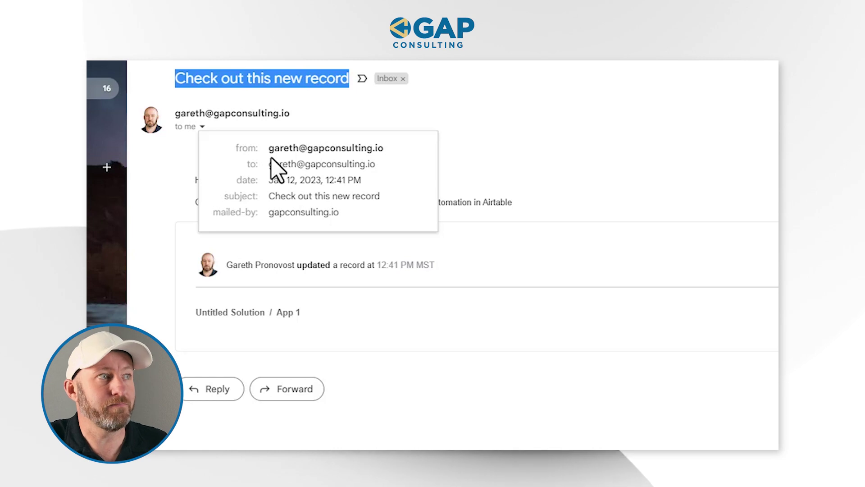
mouse_move(270, 165)
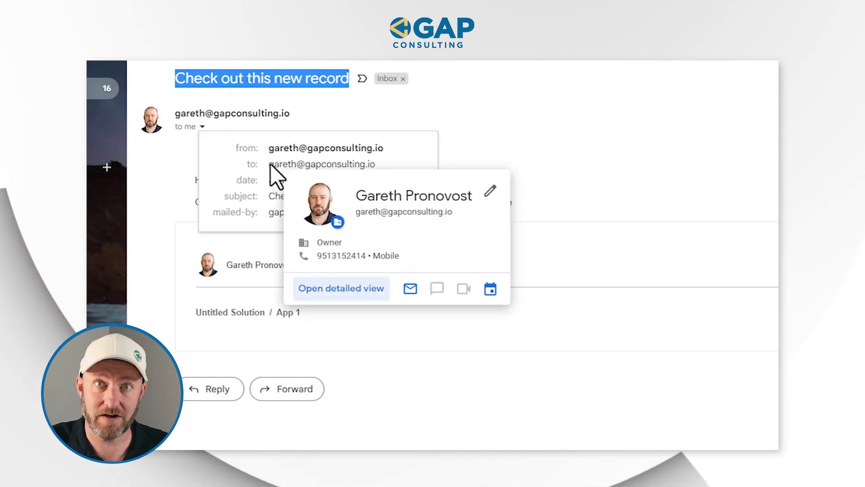
left_click(496, 150)
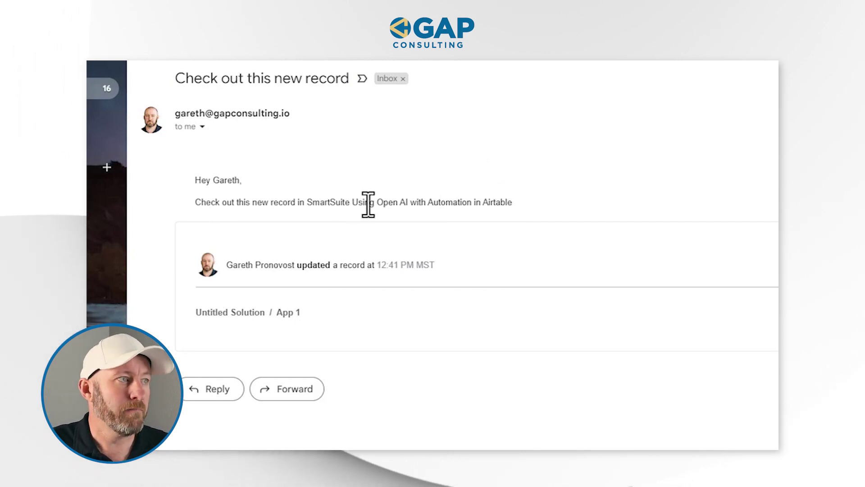
left_click_drag(352, 203, 531, 205)
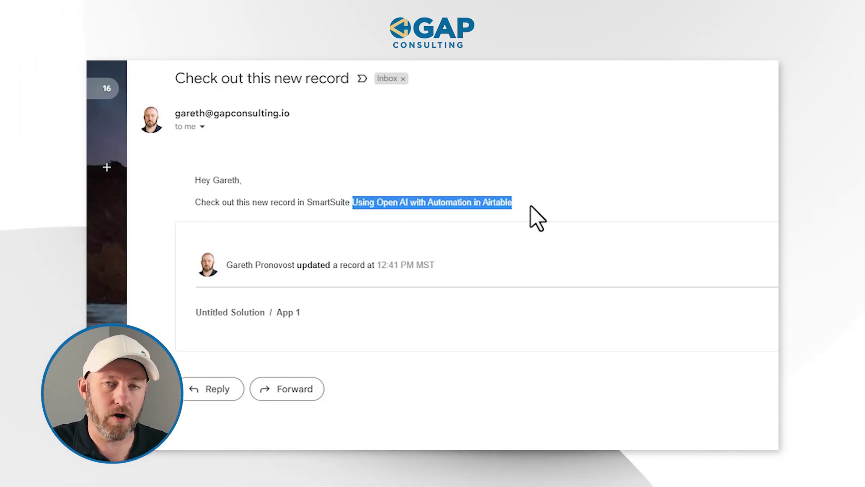